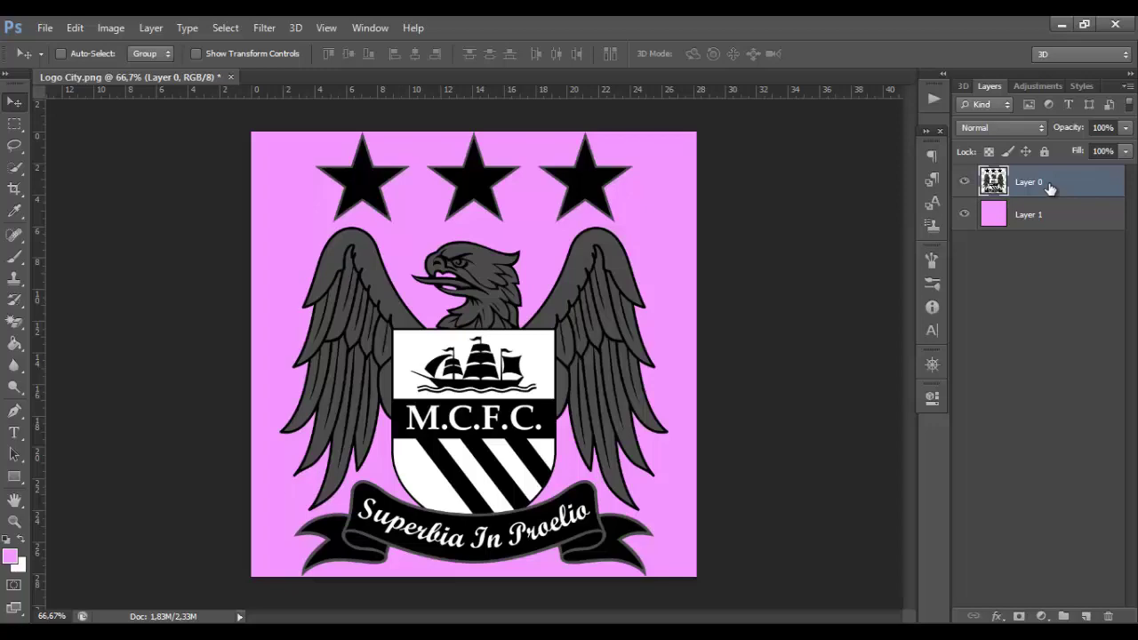
Step: Open Blending Options for Layer 0 and move the Layer Style dialog off the crest
right_click(1049, 185)
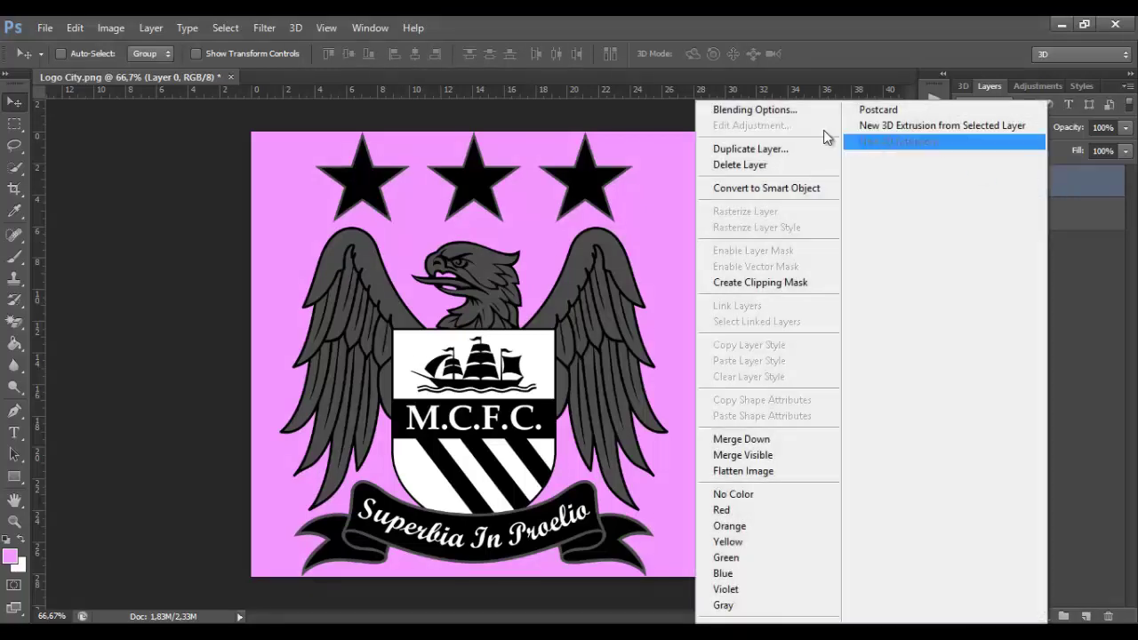
click(786, 110)
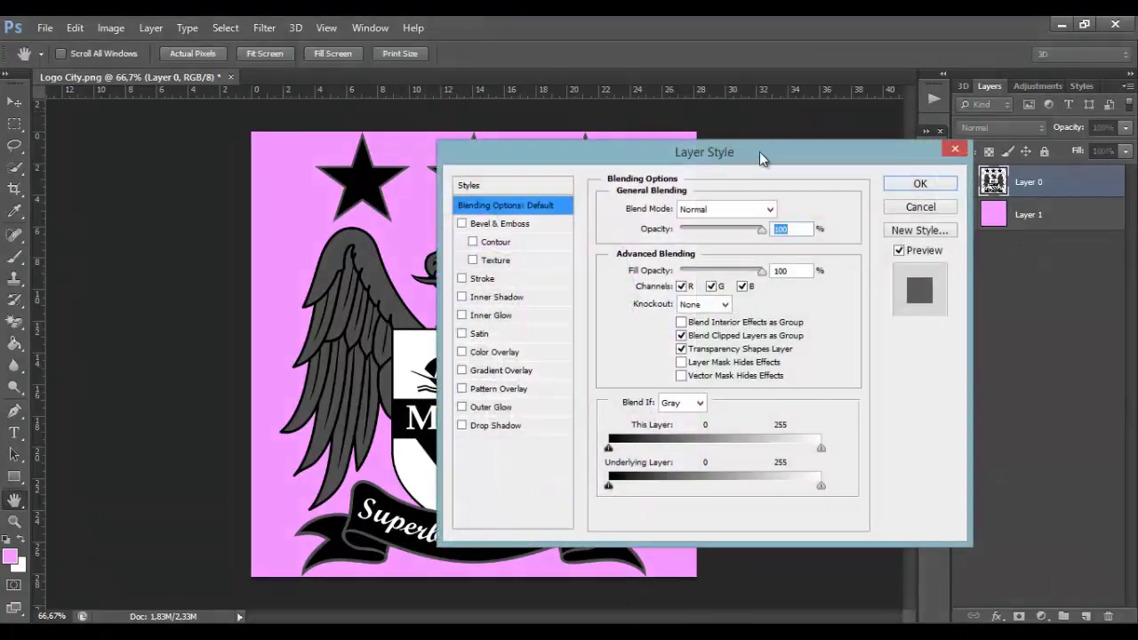
mouse_move(740, 162)
mouse_down()
mouse_move(861, 105)
mouse_move(892, 105)
mouse_up()
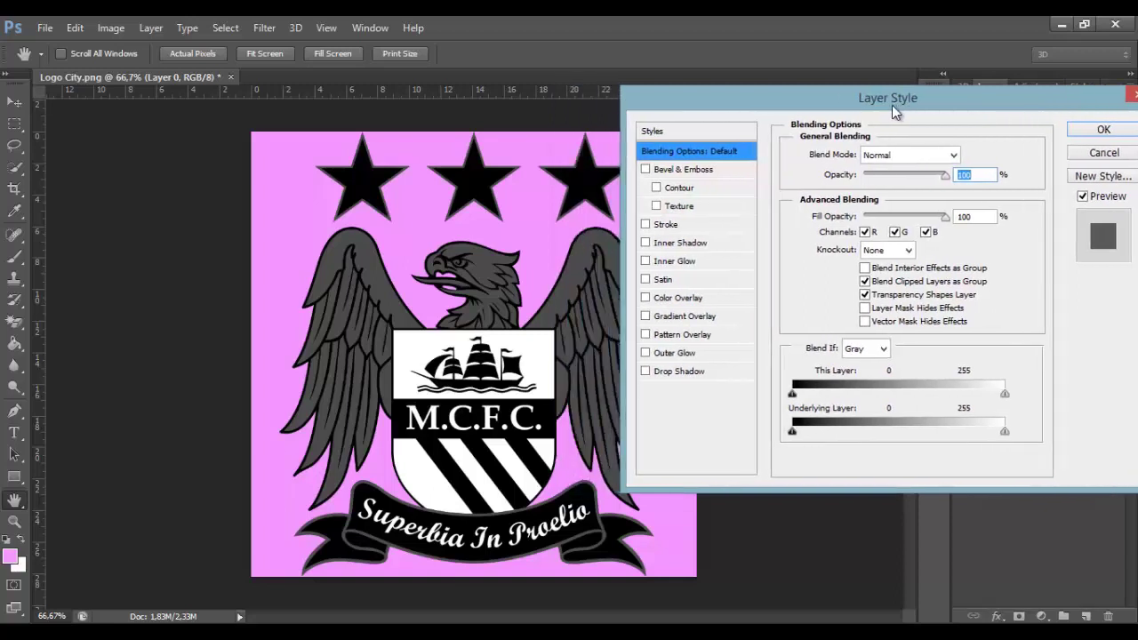
Step: Enable the Satin effect, comparing it on and off, and set its blend mode to Normal
click(645, 280)
click(645, 280)
click(645, 280)
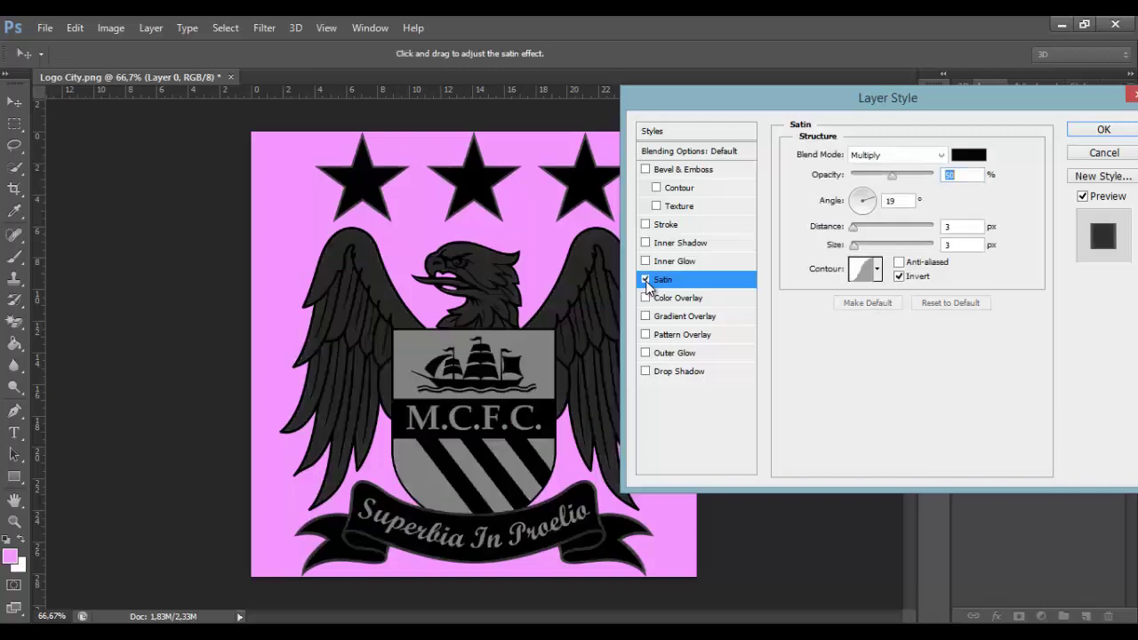
click(645, 280)
click(646, 280)
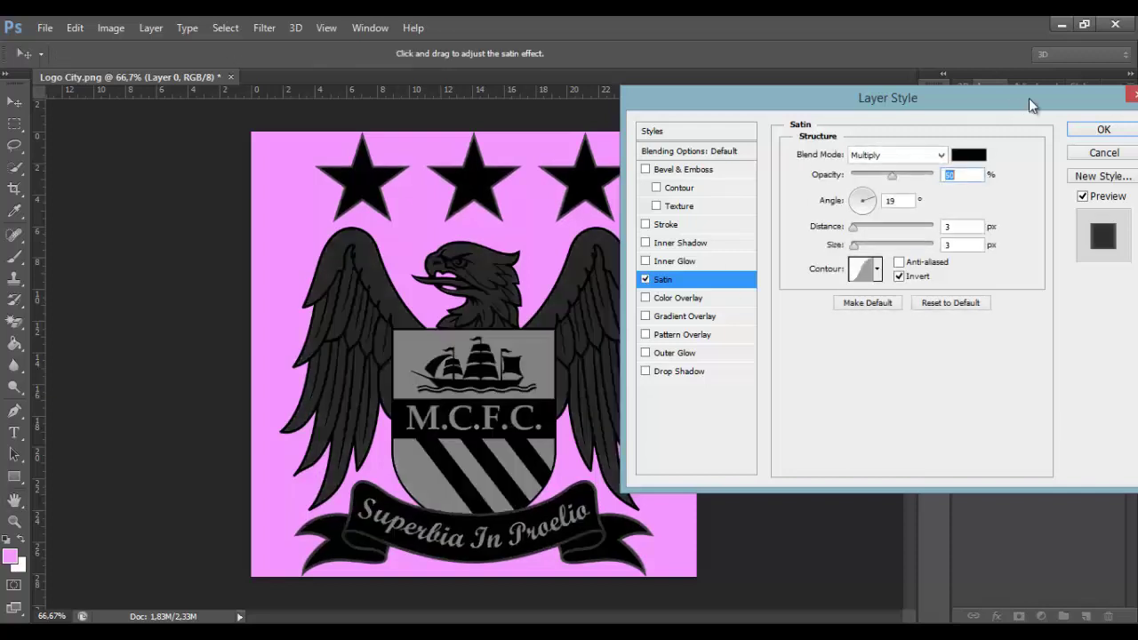
click(940, 157)
click(941, 160)
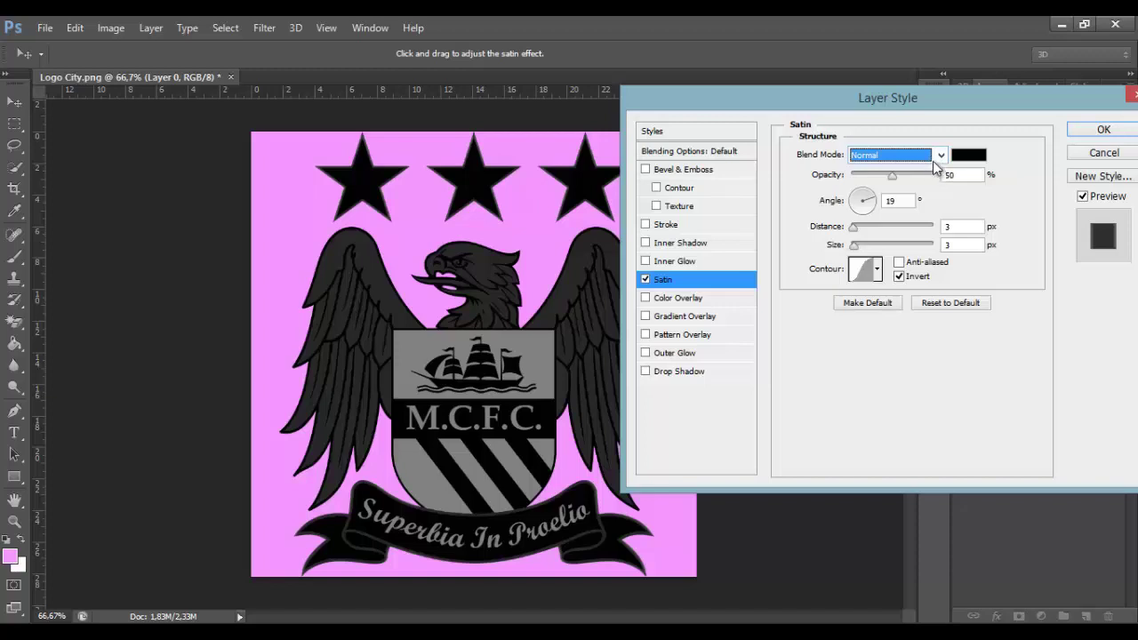
drag(927, 100, 960, 101)
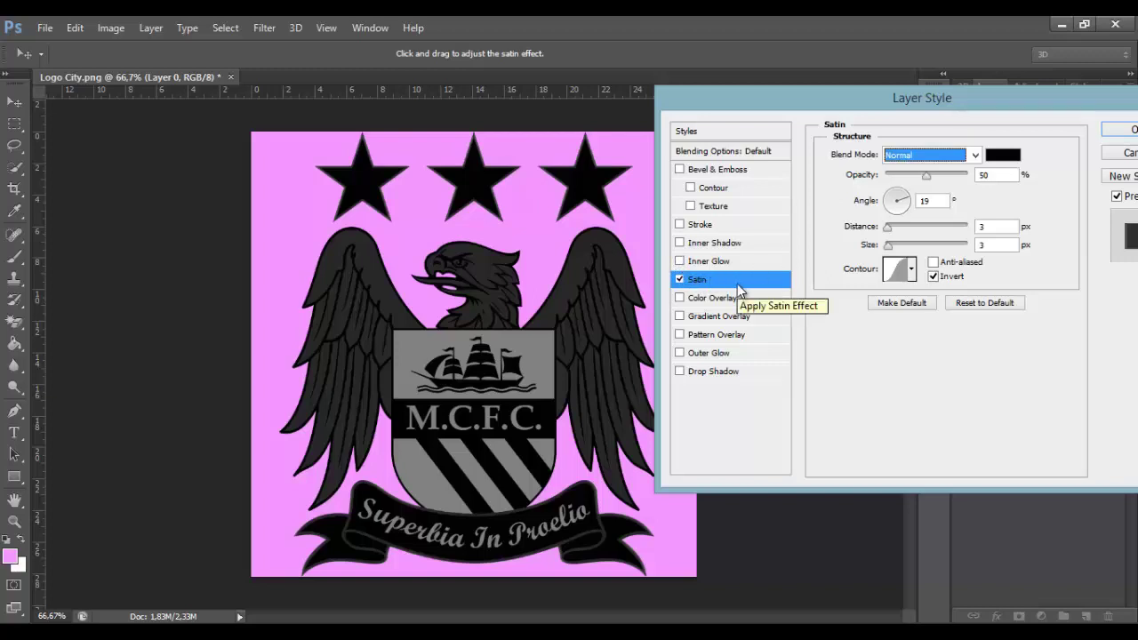
Step: Set the Satin colour to near-white #feffff
click(1005, 159)
click(645, 151)
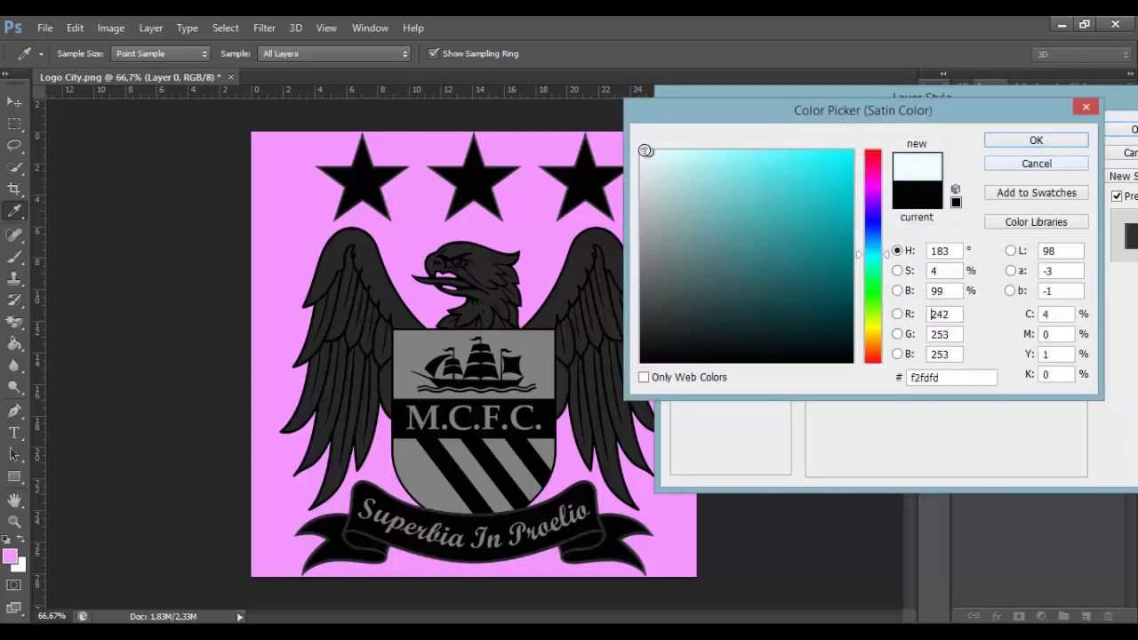
click(642, 152)
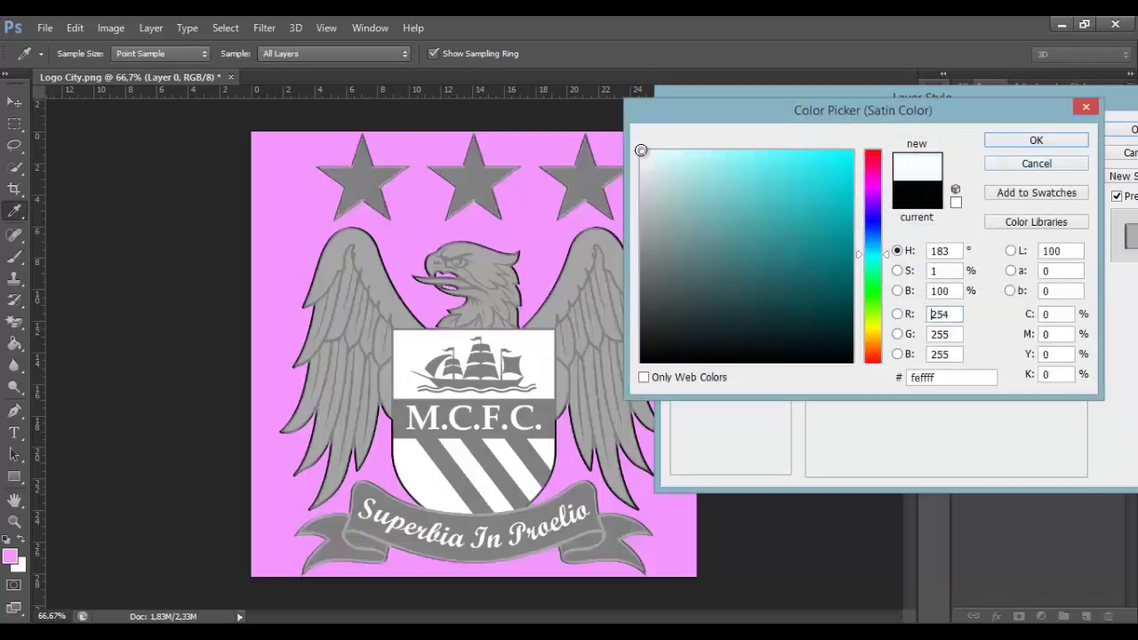
click(1039, 142)
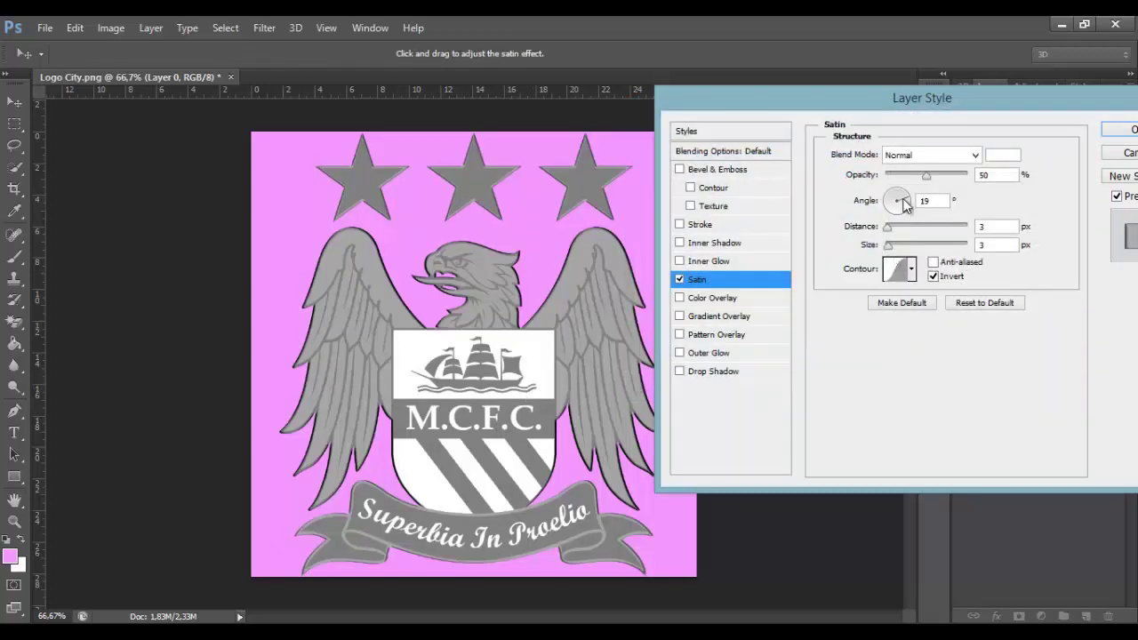
Step: Set the Satin angle to 48°, blend mode to Screen, and colour to magenta f40bdb
drag(904, 202, 913, 218)
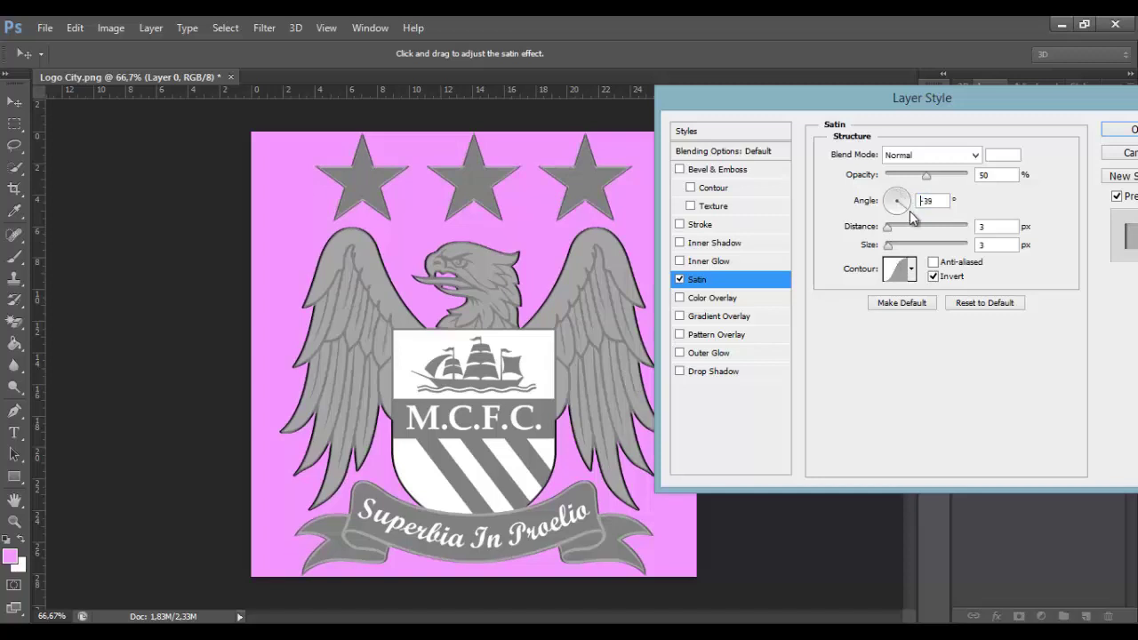
drag(911, 218, 908, 199)
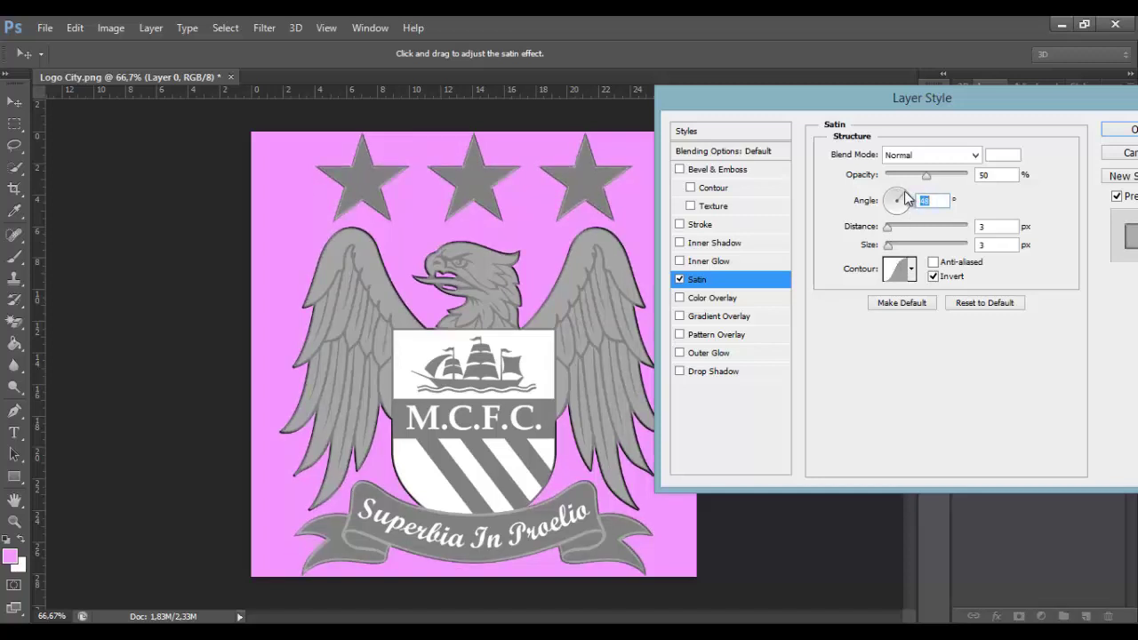
click(974, 157)
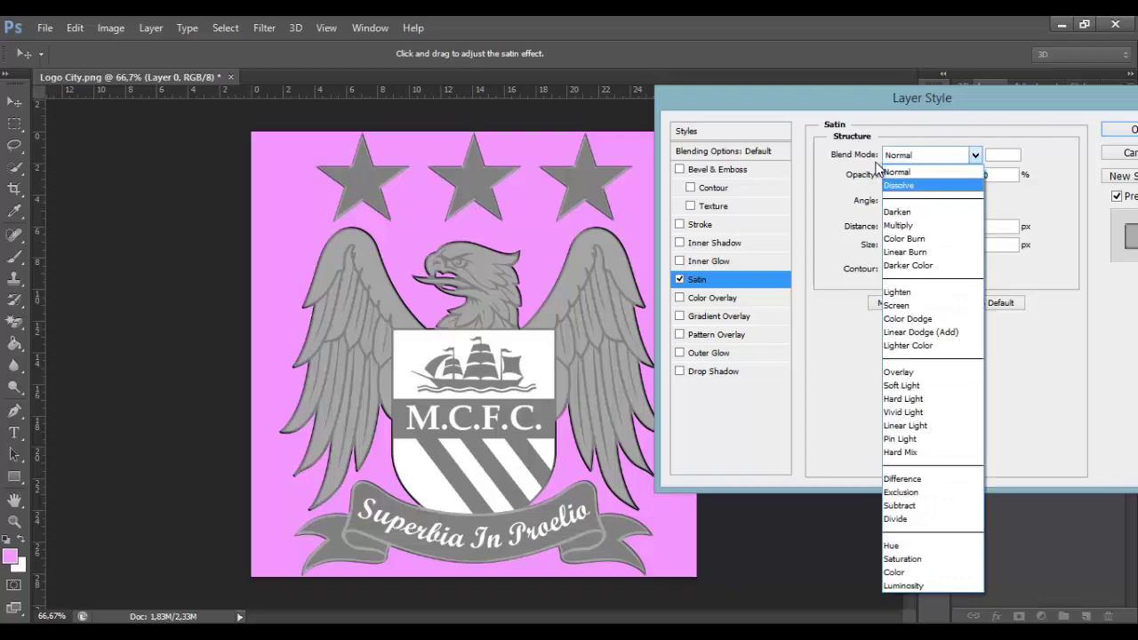
click(911, 172)
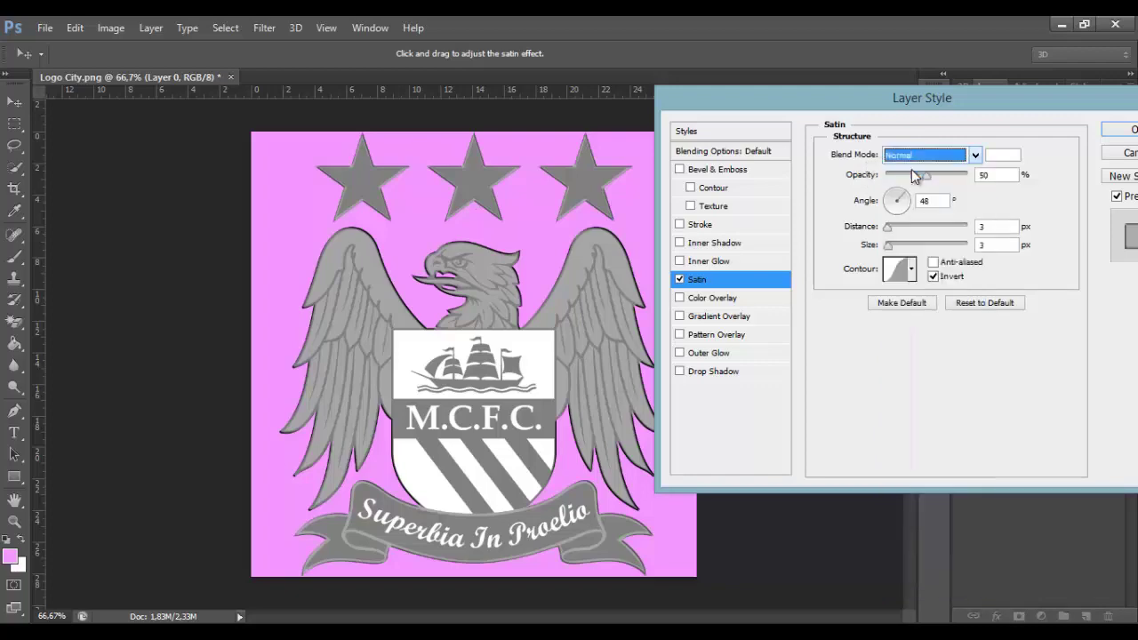
key(Down)
key(Down)
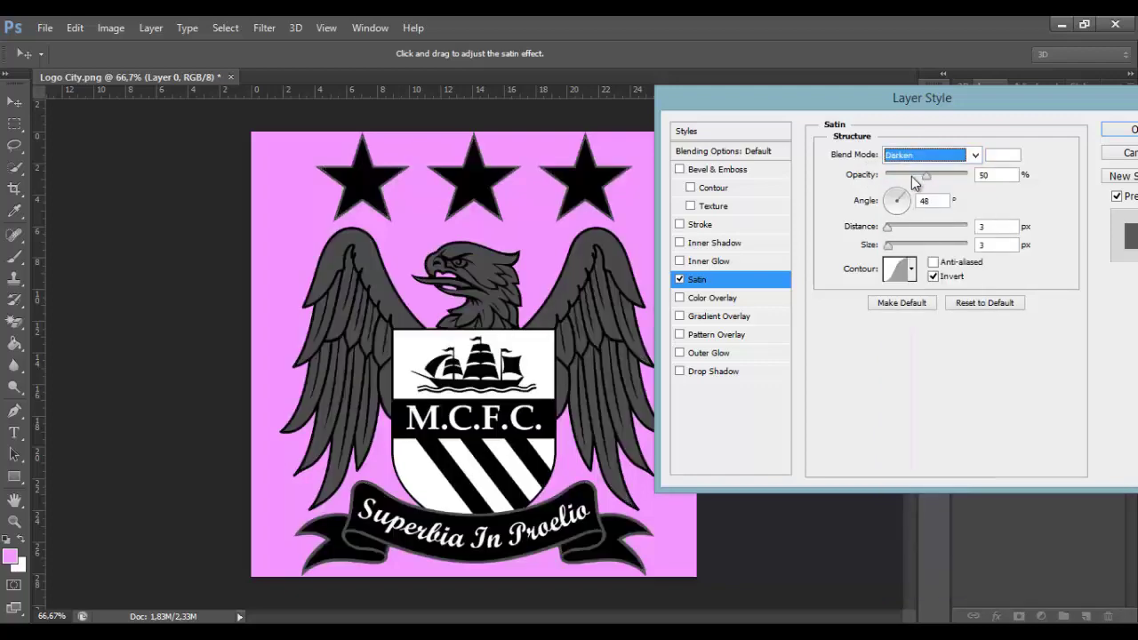
key(Down)
key(Down)
key(Down)
key(Down)
key(Down)
key(Down)
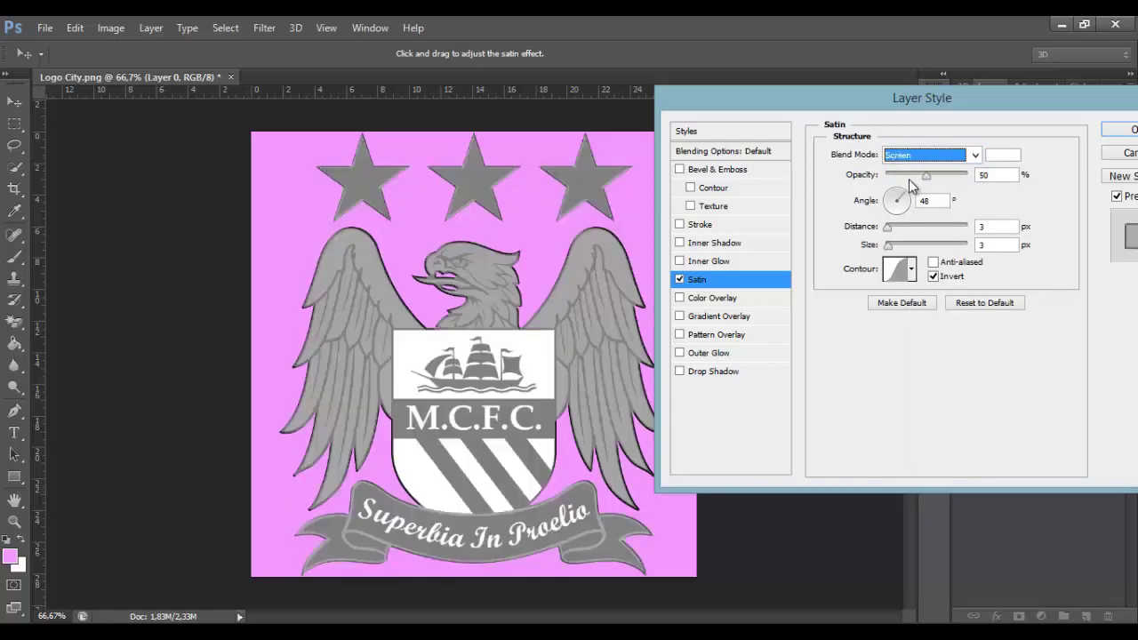
click(1002, 156)
mouse_move(842, 183)
mouse_down()
mouse_move(838, 239)
mouse_move(838, 193)
mouse_move(873, 185)
mouse_move(841, 157)
mouse_move(803, 160)
mouse_up()
Step: Apply the magenta colour, then set Satin Distance 1 px, Size 0 px and angle -131°
click(1020, 143)
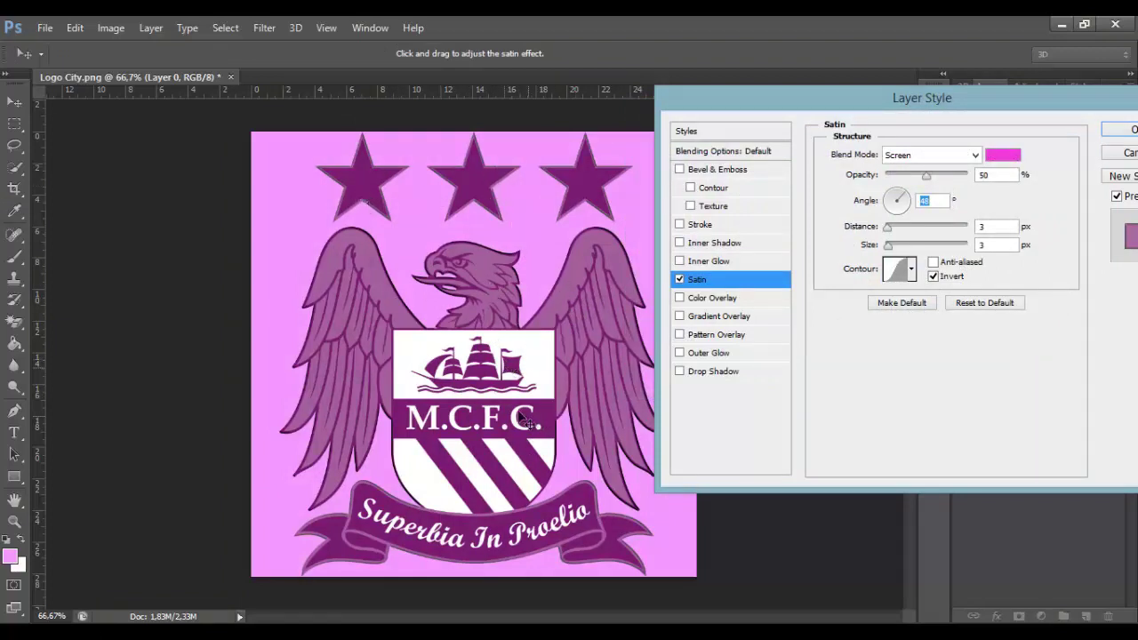
mouse_move(889, 228)
mouse_down()
mouse_move(884, 236)
mouse_move(927, 246)
mouse_move(918, 240)
mouse_move(949, 238)
mouse_move(880, 236)
mouse_move(873, 253)
mouse_move(908, 234)
mouse_move(976, 280)
mouse_move(867, 251)
mouse_move(905, 213)
mouse_move(897, 222)
mouse_up()
click(895, 251)
text(-59)
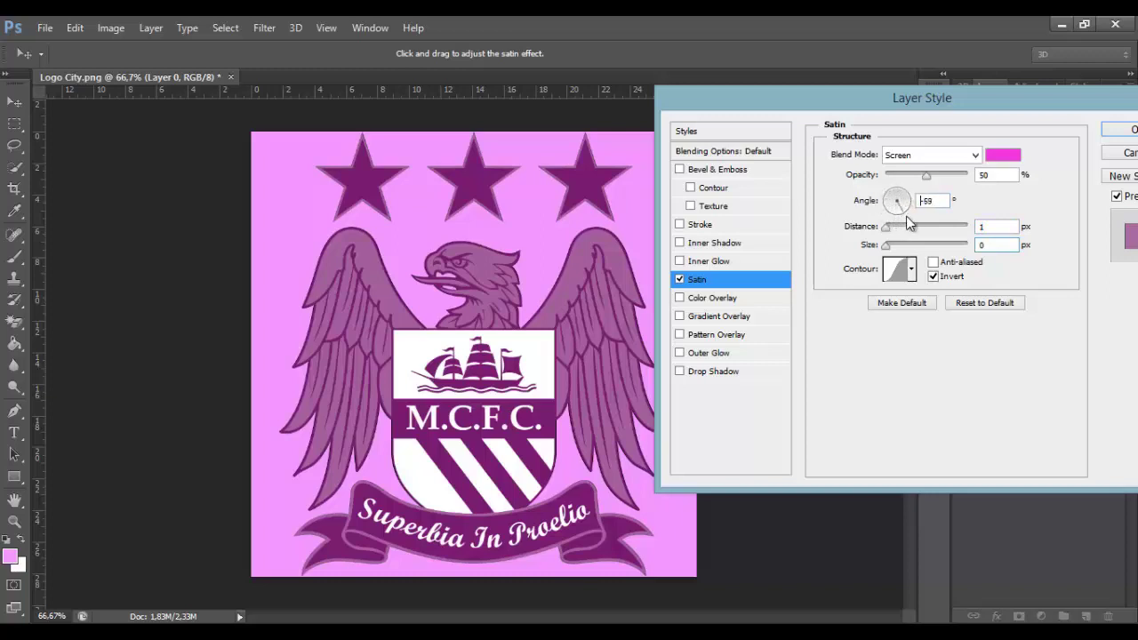
drag(906, 215, 890, 222)
Step: Try several Satin contour presets including Ring - Double, then settle on Linear
click(808, 241)
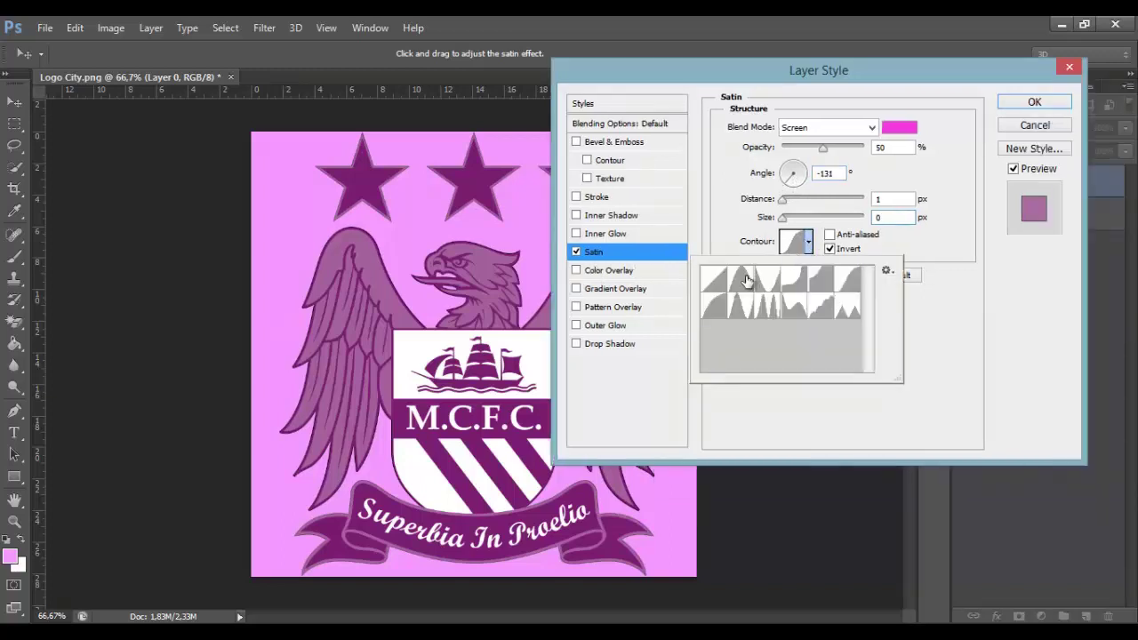
click(767, 279)
click(794, 279)
click(822, 280)
click(766, 307)
click(807, 242)
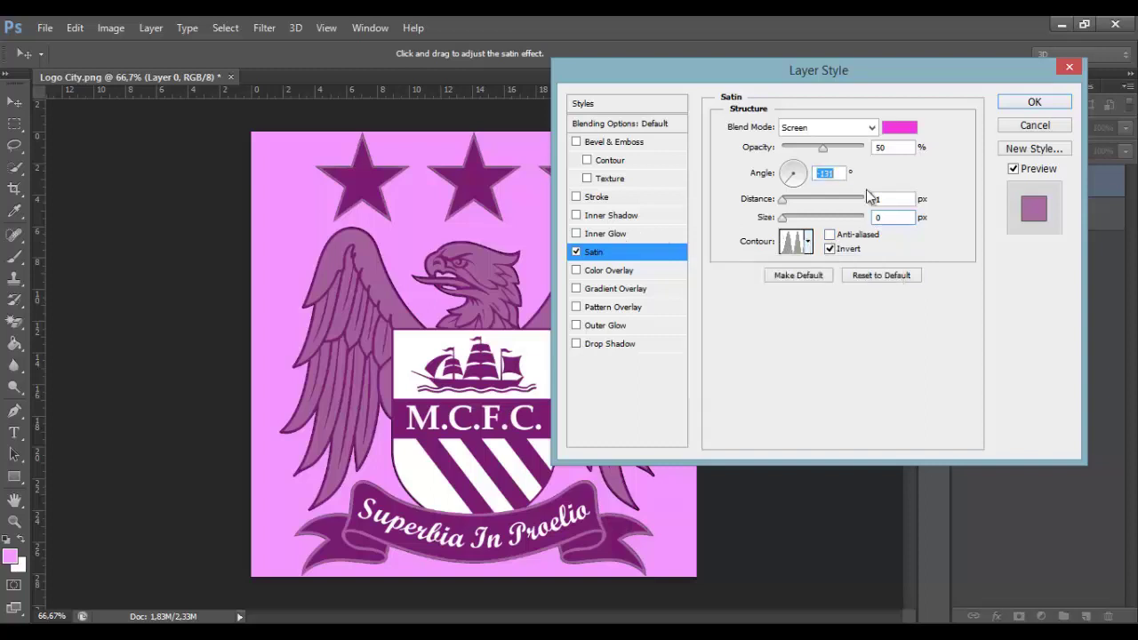
click(807, 241)
click(722, 281)
click(807, 242)
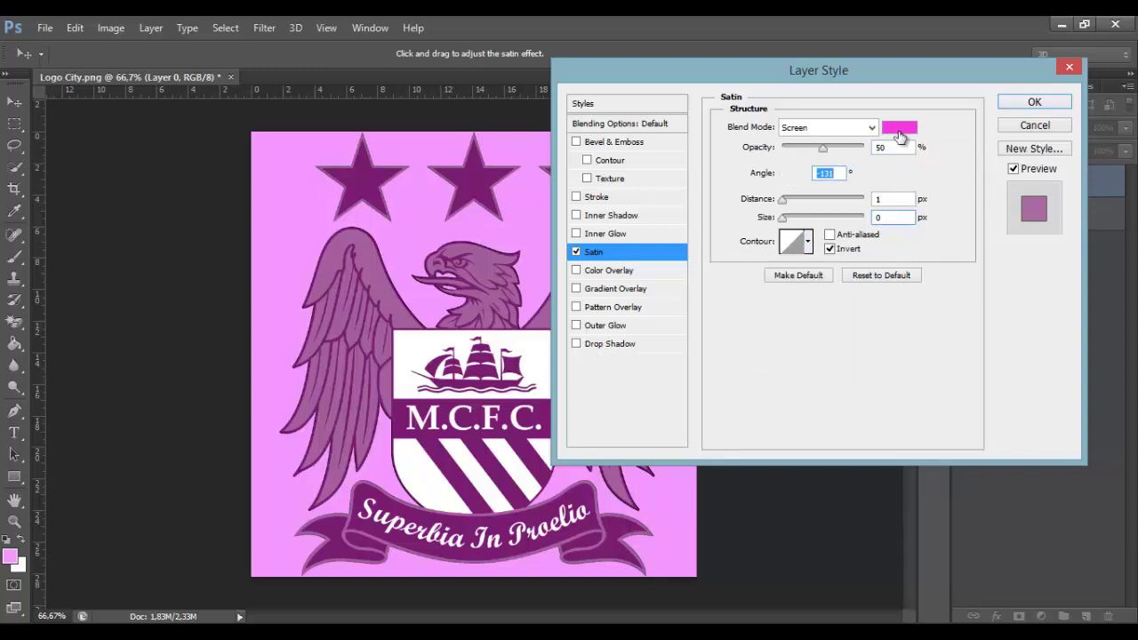
Step: Change the Satin colour to light cyan #67e1f3
click(900, 131)
drag(871, 237, 871, 252)
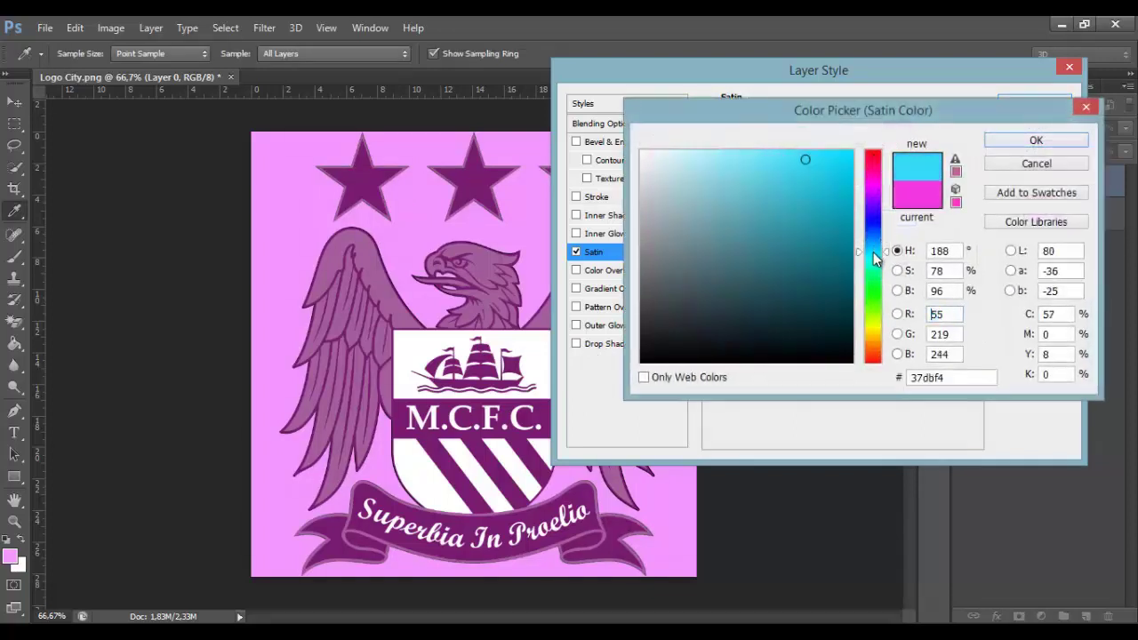
mouse_move(835, 213)
mouse_down()
mouse_move(833, 196)
mouse_move(756, 152)
mouse_move(709, 156)
mouse_up()
click(1028, 141)
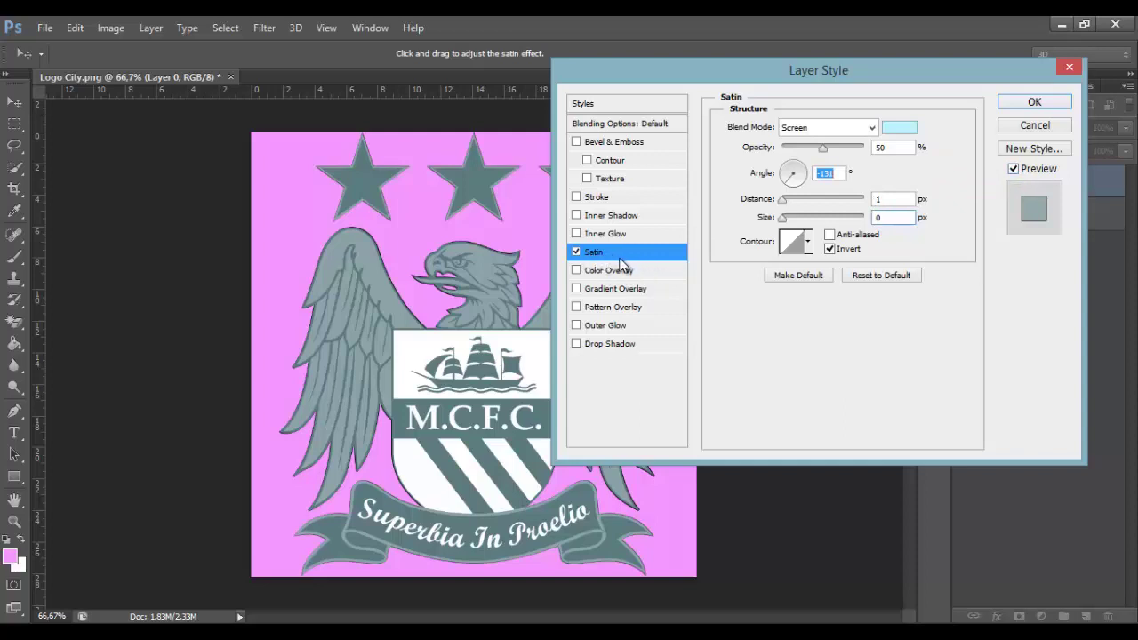
click(873, 129)
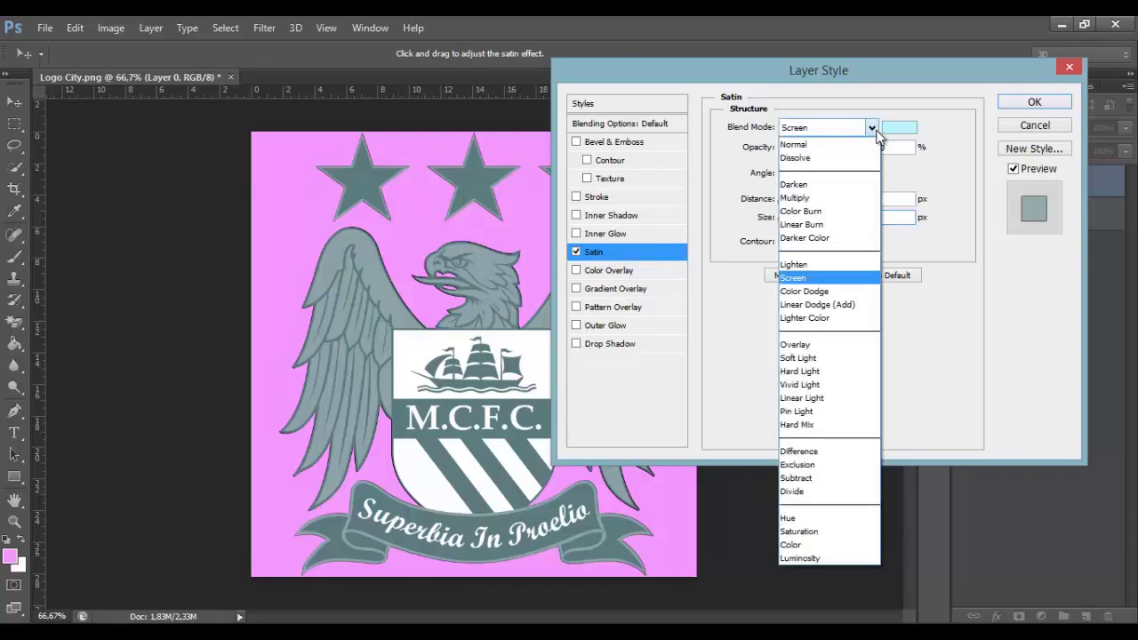
click(873, 129)
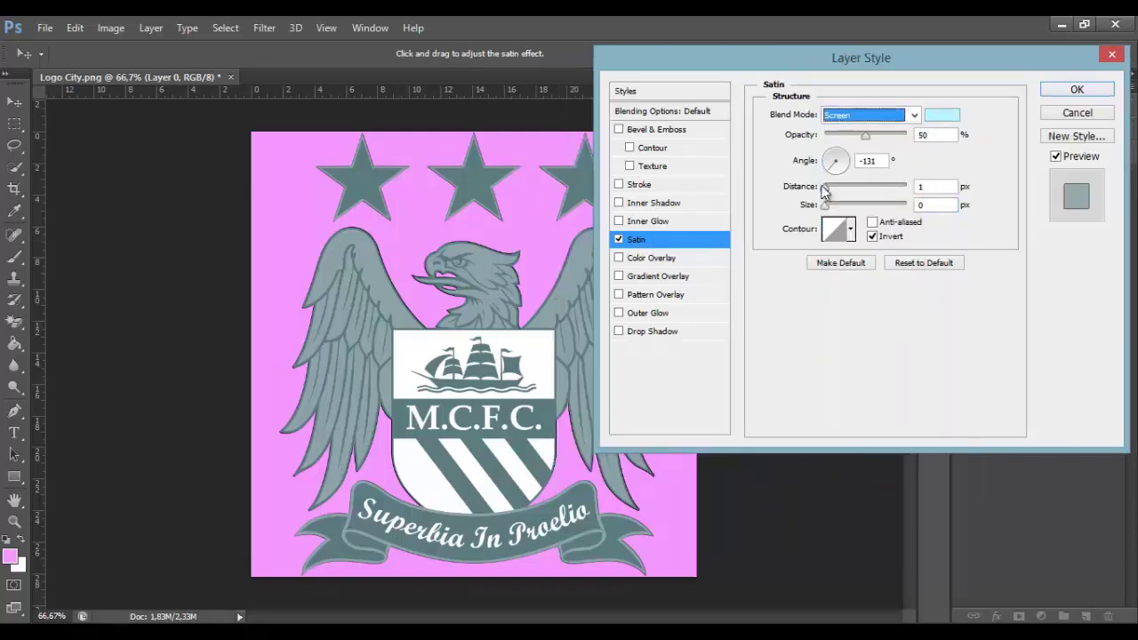
drag(911, 51, 874, 55)
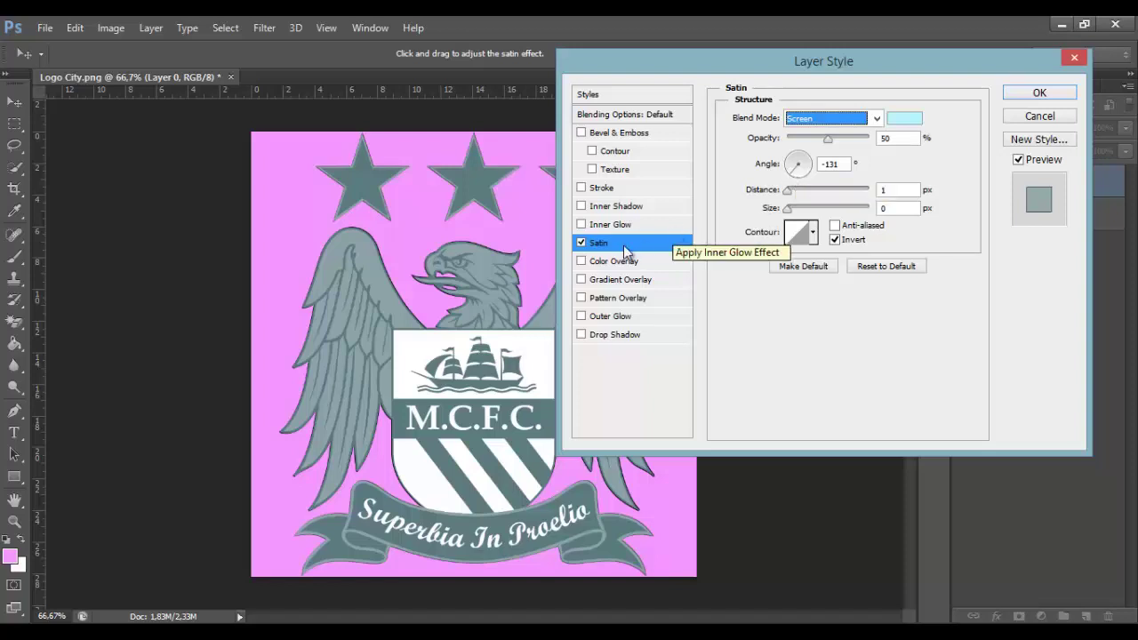
drag(898, 67, 854, 64)
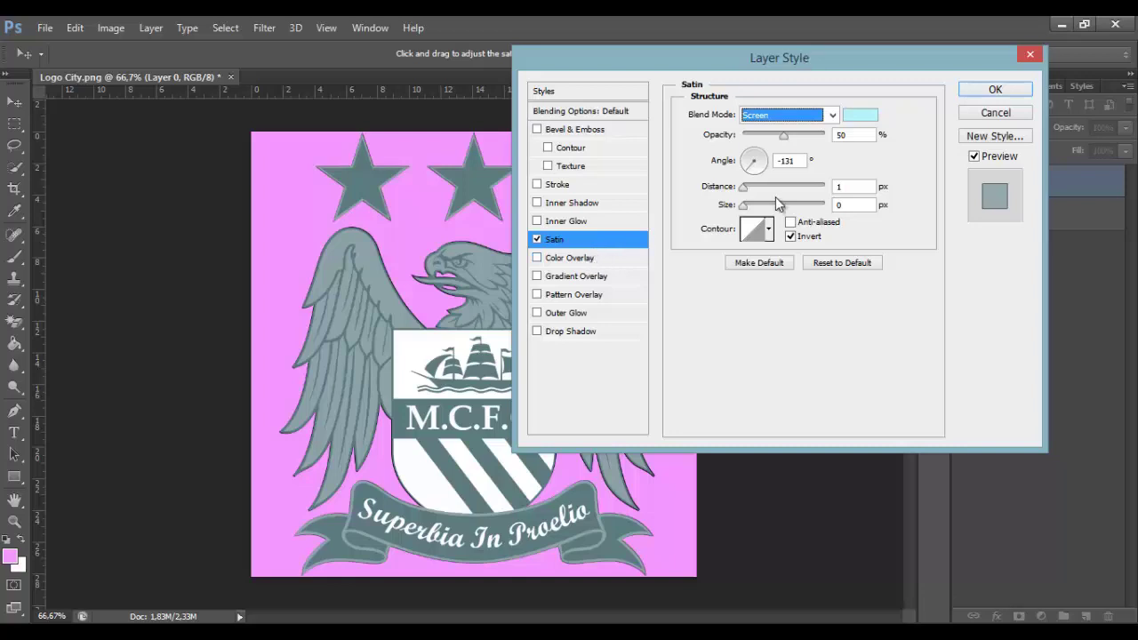
click(594, 332)
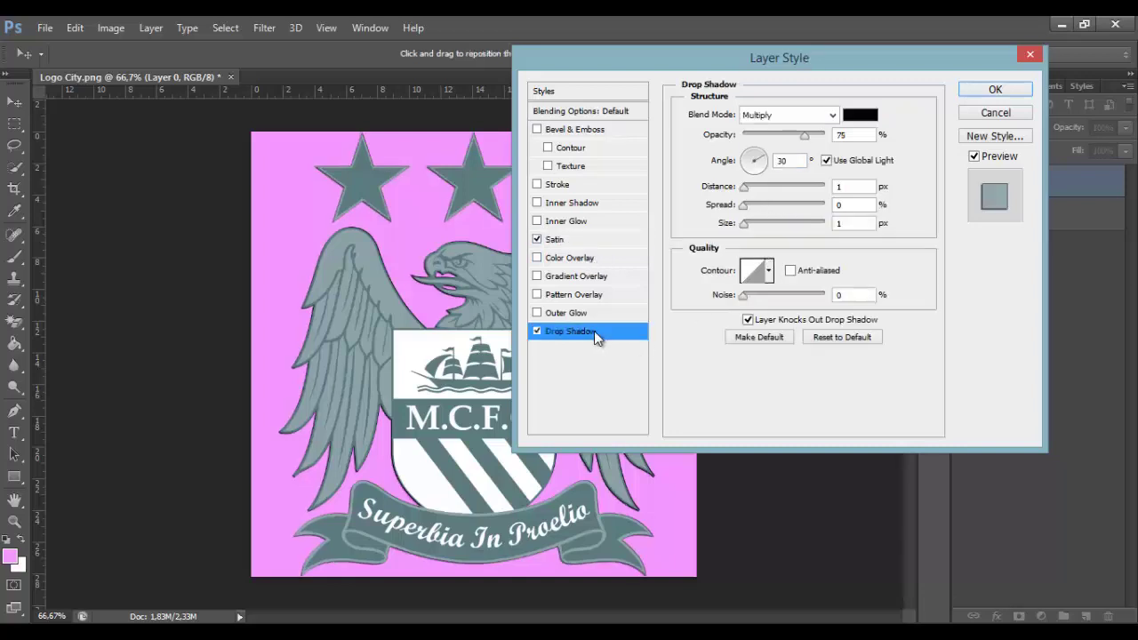
click(537, 330)
click(575, 244)
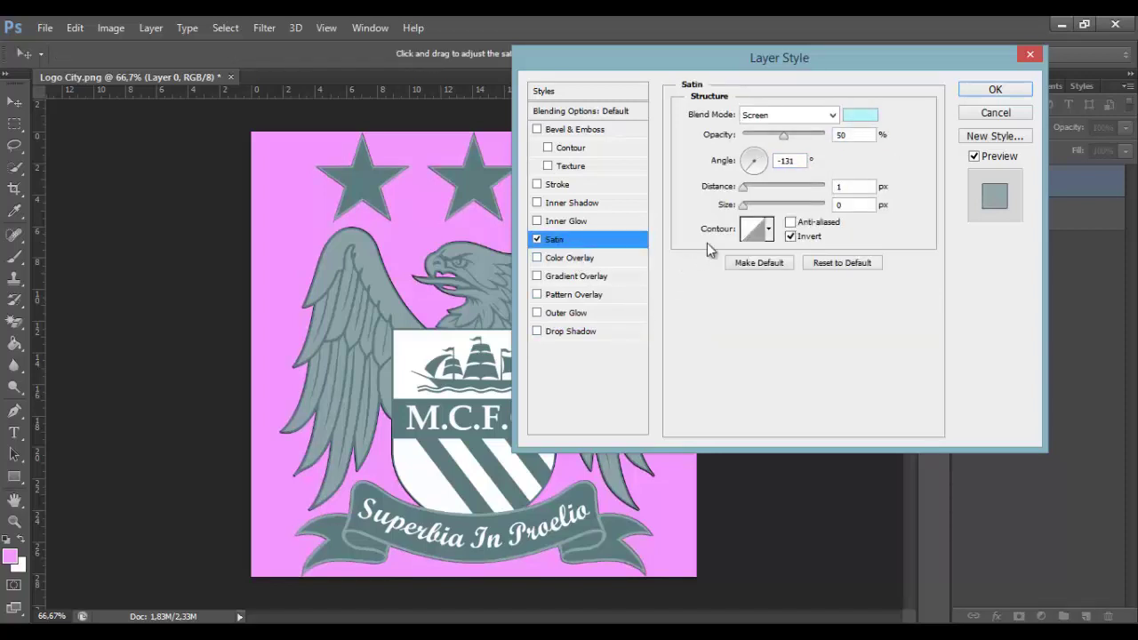
drag(786, 66, 837, 84)
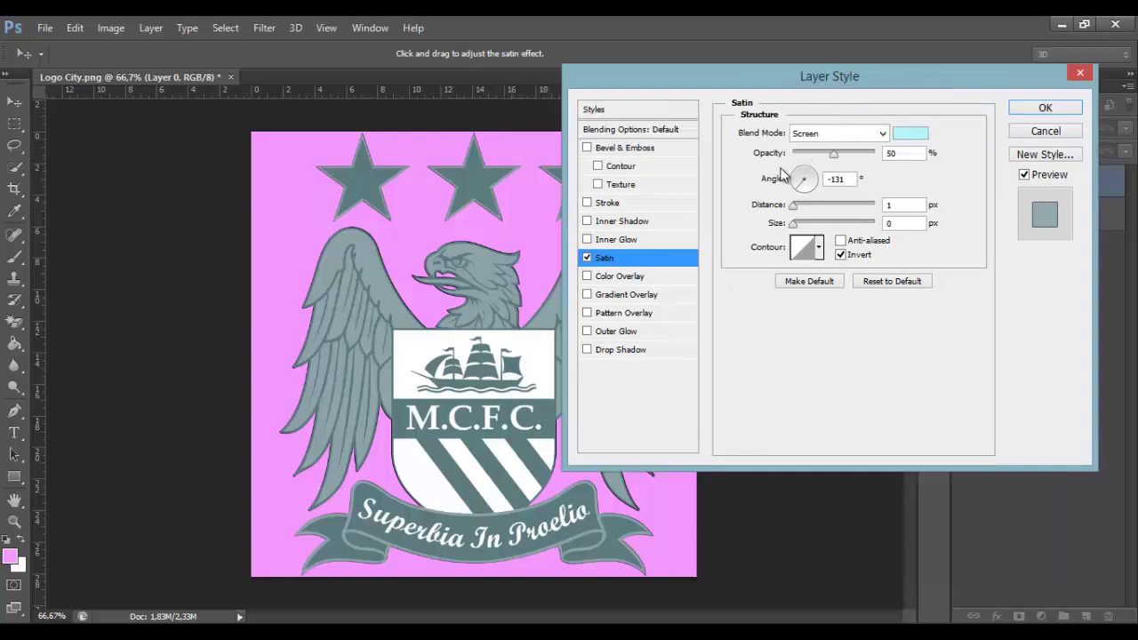